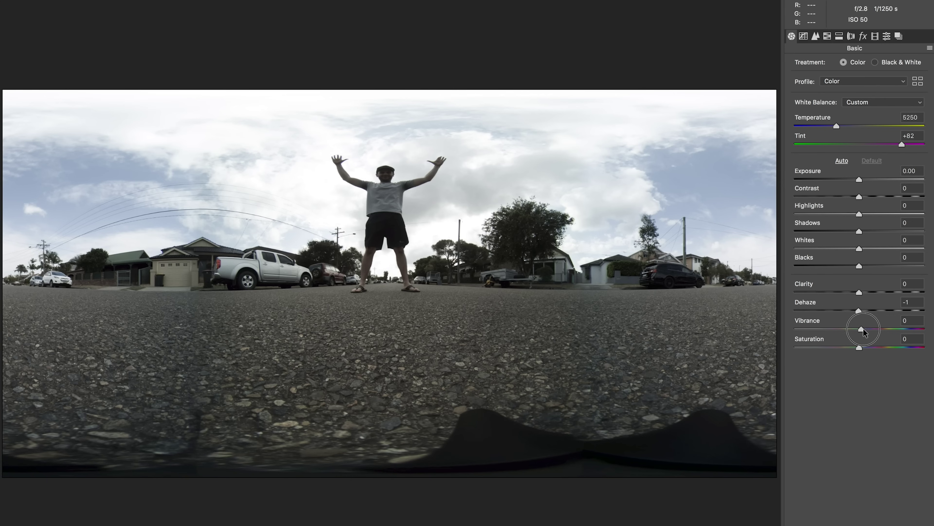
# In Camera Raw, set vibrance to +67, lower highlights, raise shadows, set saturation to +83, and open the image.
pyautogui.moveTo(864, 329); pyautogui.dragTo(901, 328)
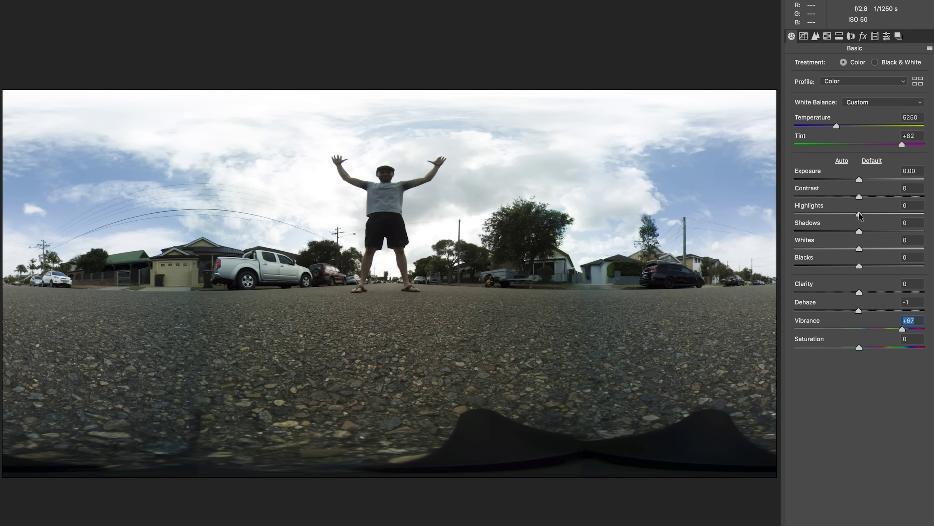
pyautogui.moveTo(860, 215); pyautogui.dragTo(882, 231)
pyautogui.moveTo(860, 347); pyautogui.dragTo(891, 347)
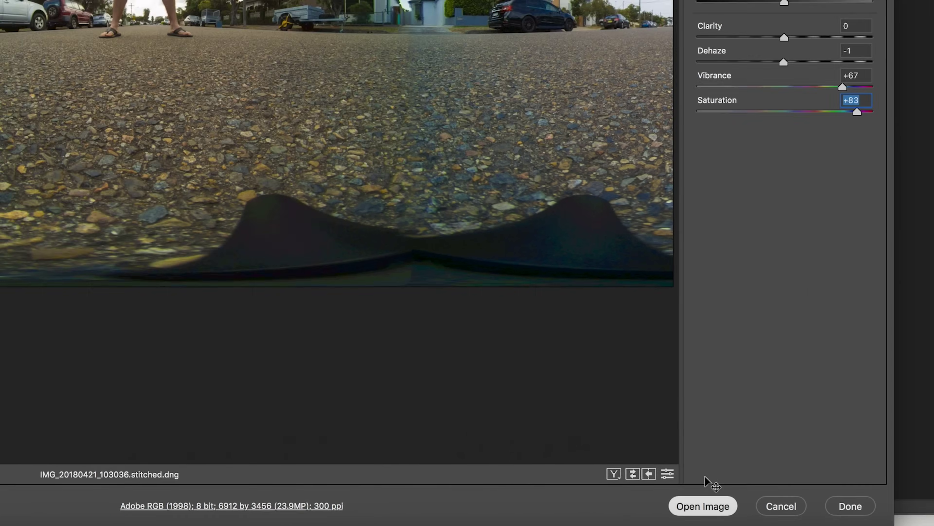
pyautogui.click(721, 502)
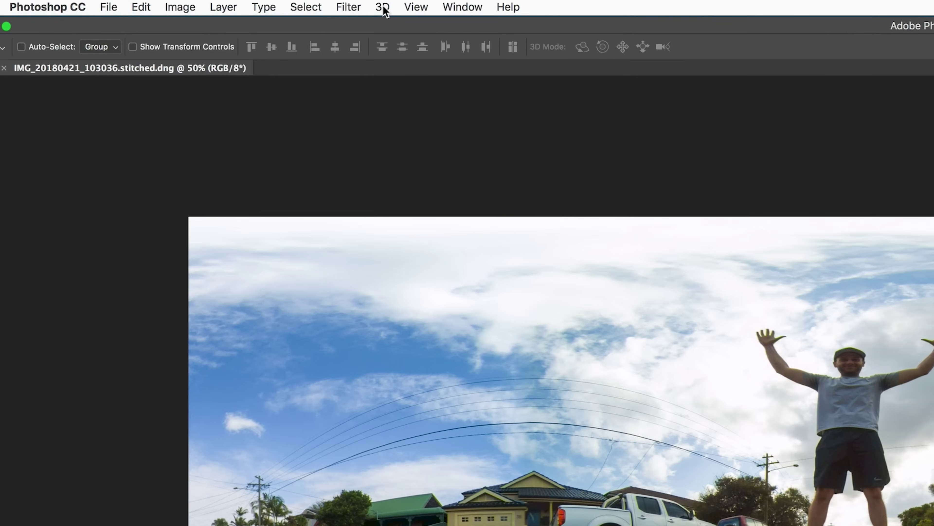
# Make a New Panorama Layer From Selected Layer(s), then orbit down to the tripod on the road.
pyautogui.click(162, 4)
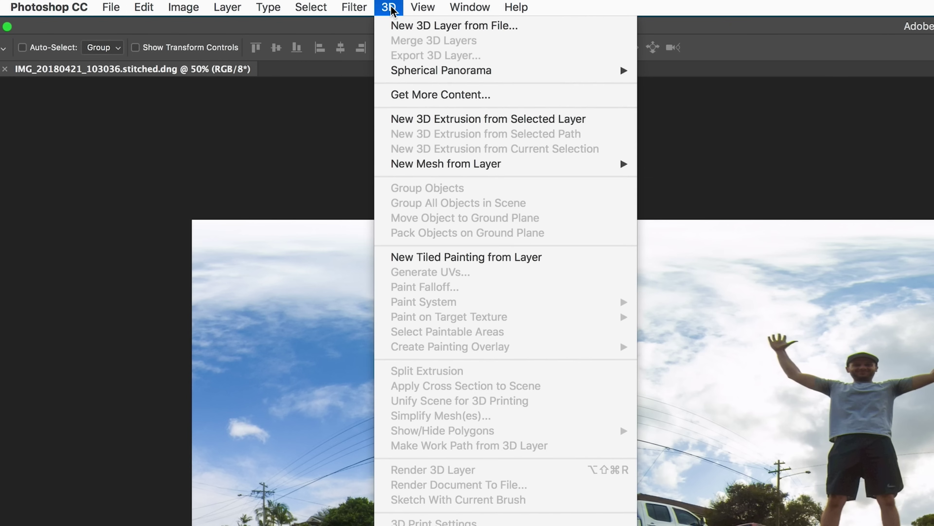
pyautogui.moveTo(450, 74)
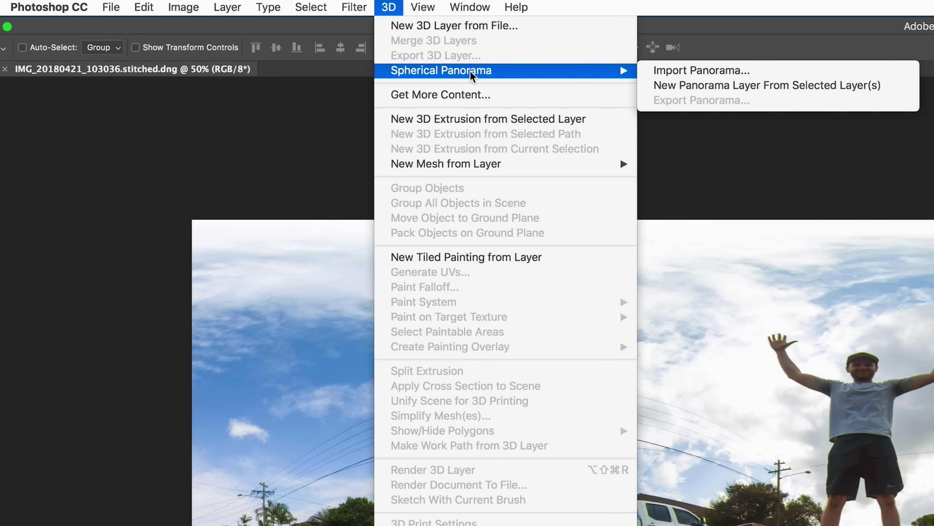
pyautogui.click(706, 92)
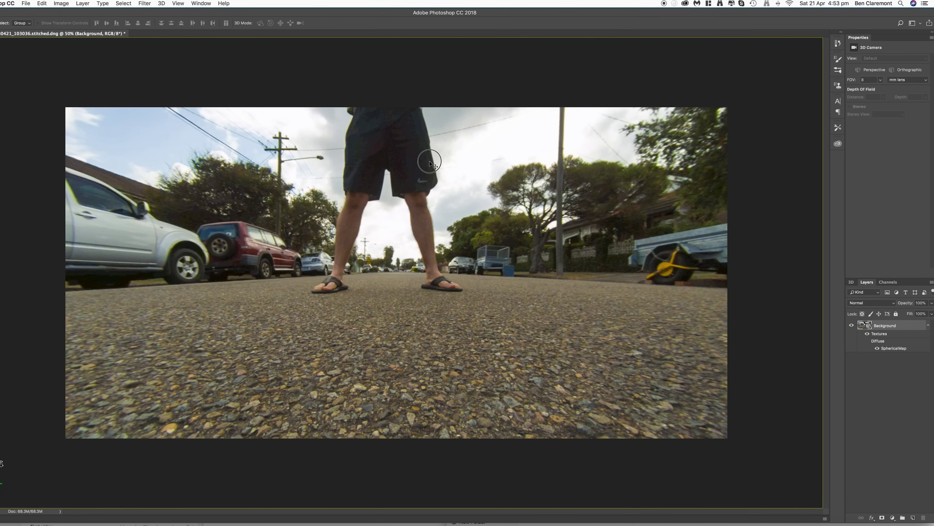
pyautogui.moveTo(429, 162); pyautogui.dragTo(611, 147)
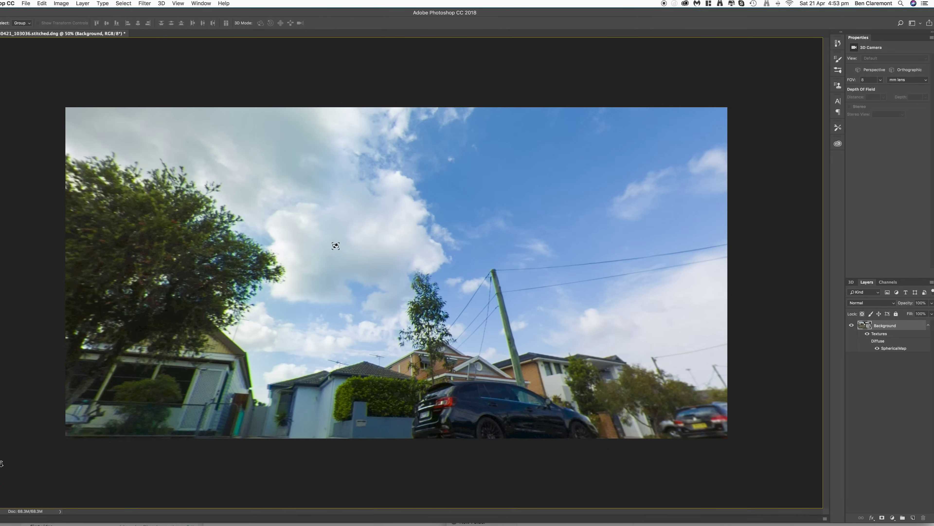
pyautogui.moveTo(336, 245); pyautogui.dragTo(609, 311)
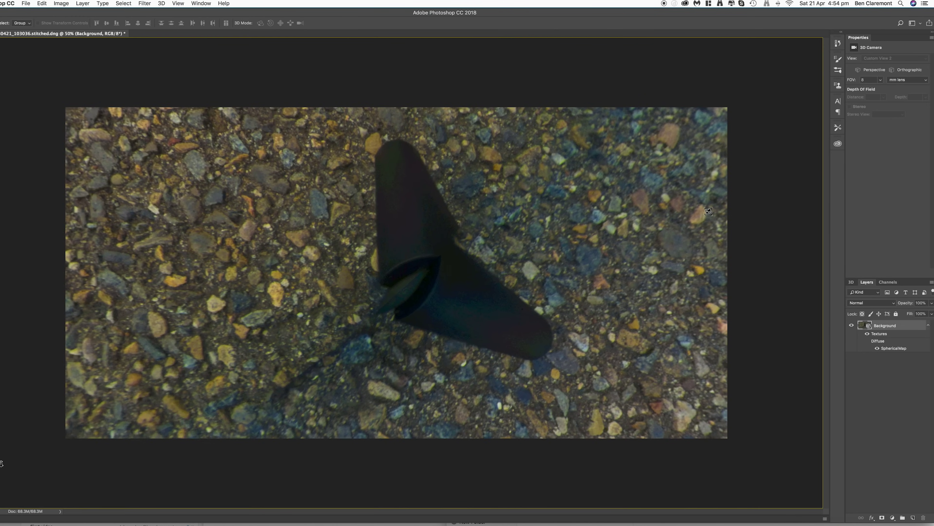
# Set the 3D camera field of view to 1.
pyautogui.click(870, 79)
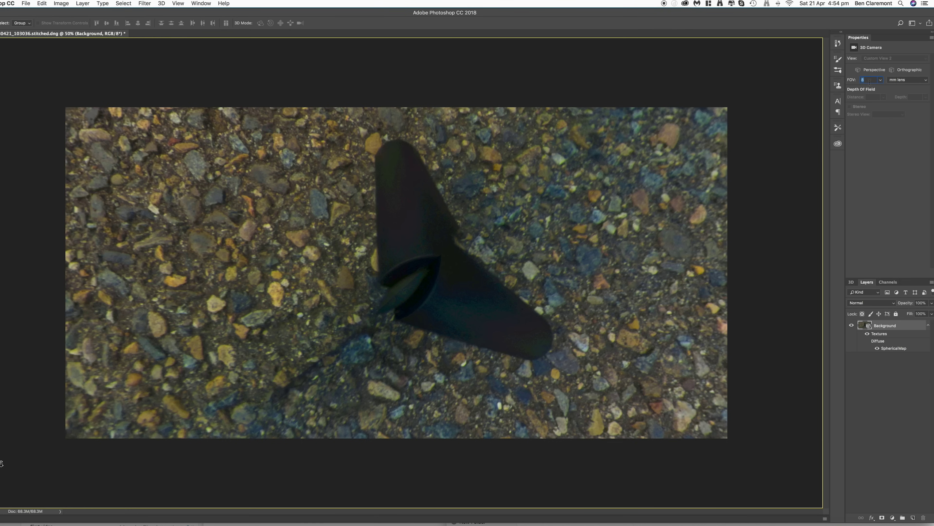
pyautogui.write('1')
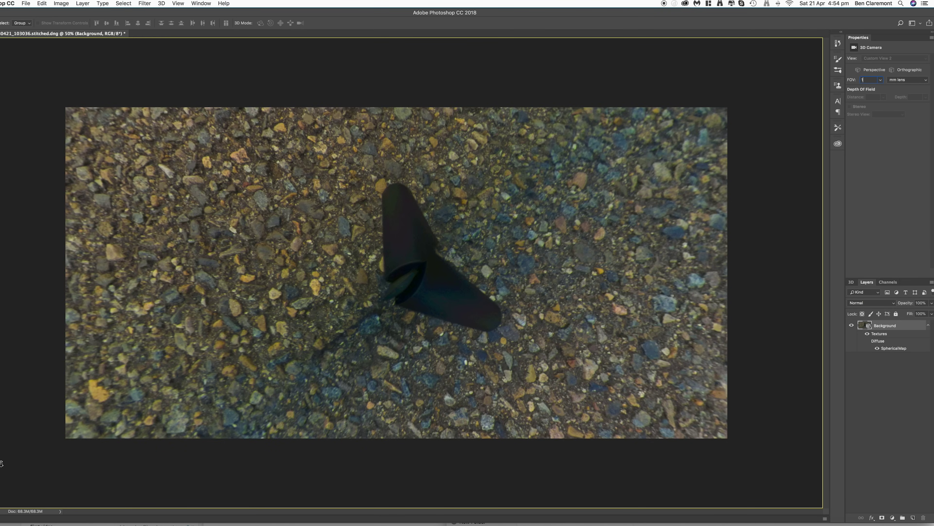
pyautogui.press('Return')
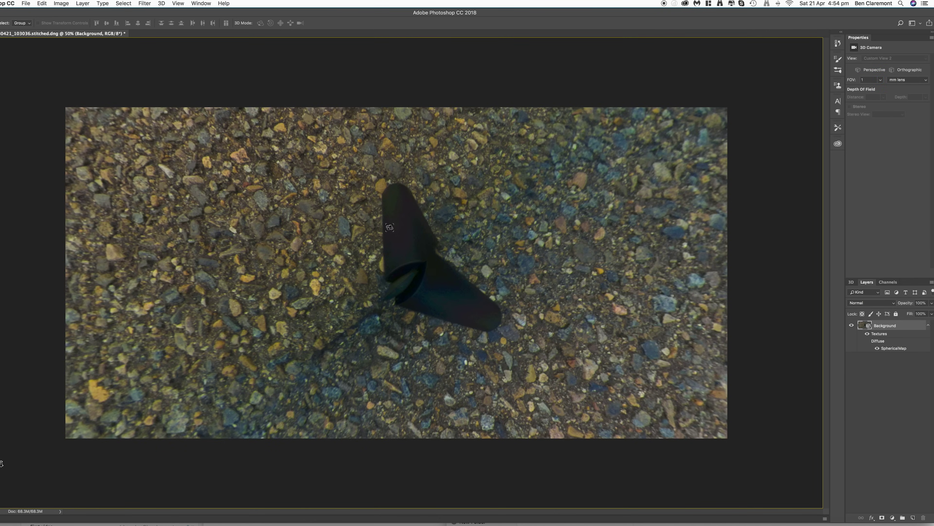
# Paint out the tripod on the road with the Spot Healing Brush, then swing back to the street.
pyautogui.press('j')
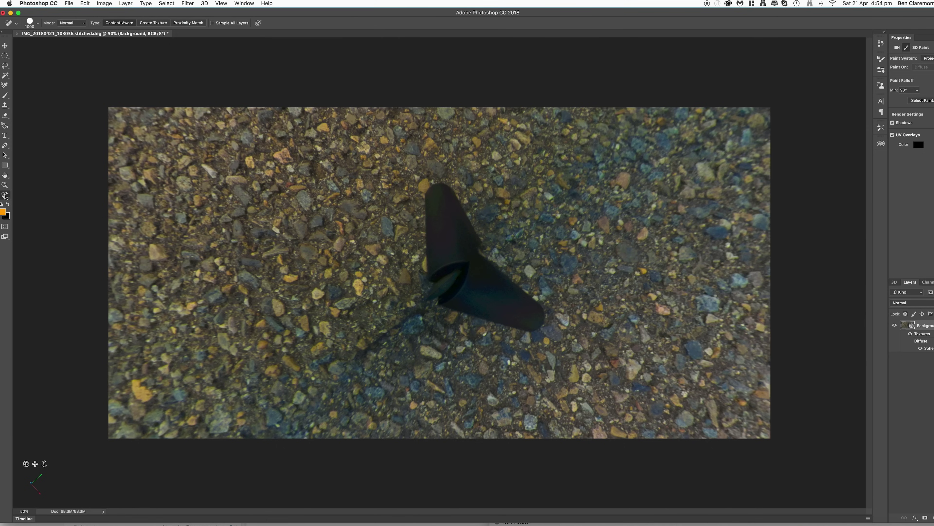
pyautogui.moveTo(445, 207)
pyautogui.mouseDown()
pyautogui.moveTo(528, 313)
pyautogui.moveTo(484, 296)
pyautogui.moveTo(531, 355)
pyautogui.mouseUp()
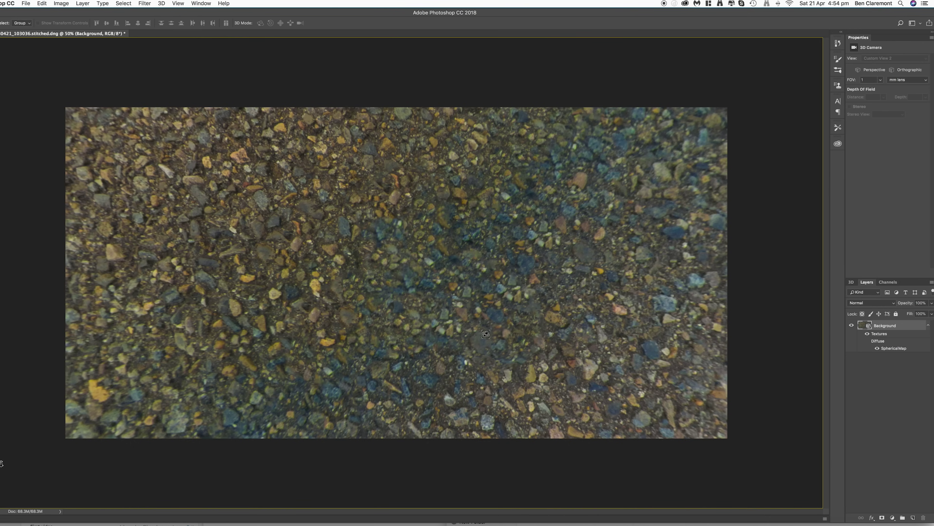
pyautogui.moveTo(485, 333); pyautogui.dragTo(409, 217)
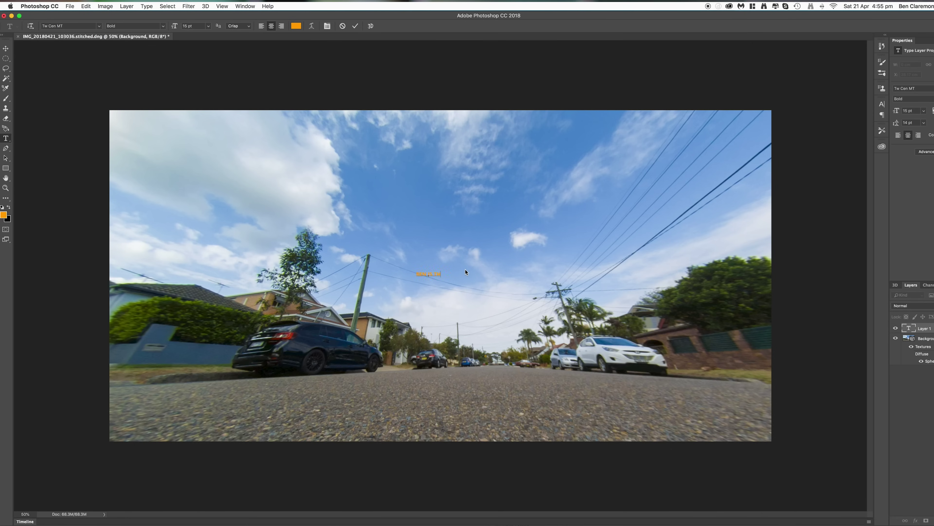
# Scale BEN IS THE BEST to about 455%, move it into the sky, apply, and select the Background layer.
pyautogui.moveTo(449, 271); pyautogui.dragTo(585, 220)
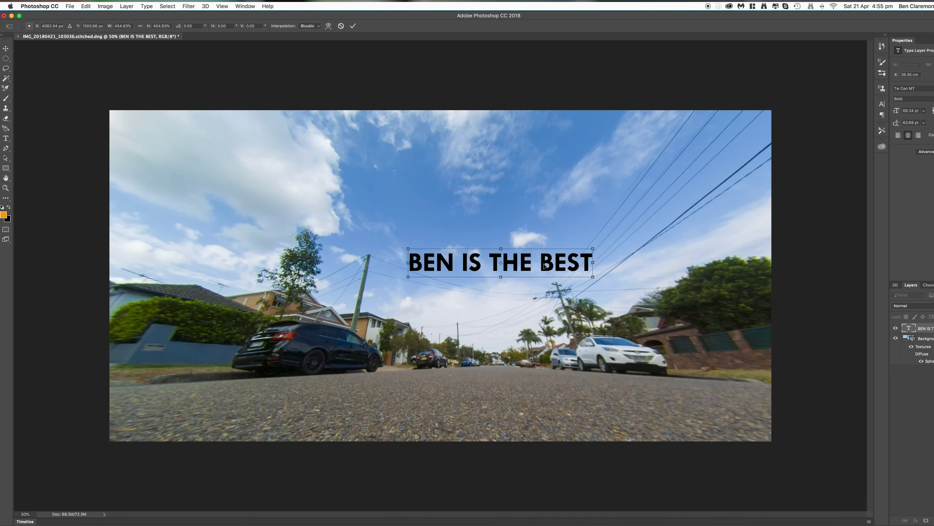
pyautogui.moveTo(543, 249)
pyautogui.mouseDown()
pyautogui.moveTo(530, 264)
pyautogui.moveTo(526, 244)
pyautogui.mouseUp()
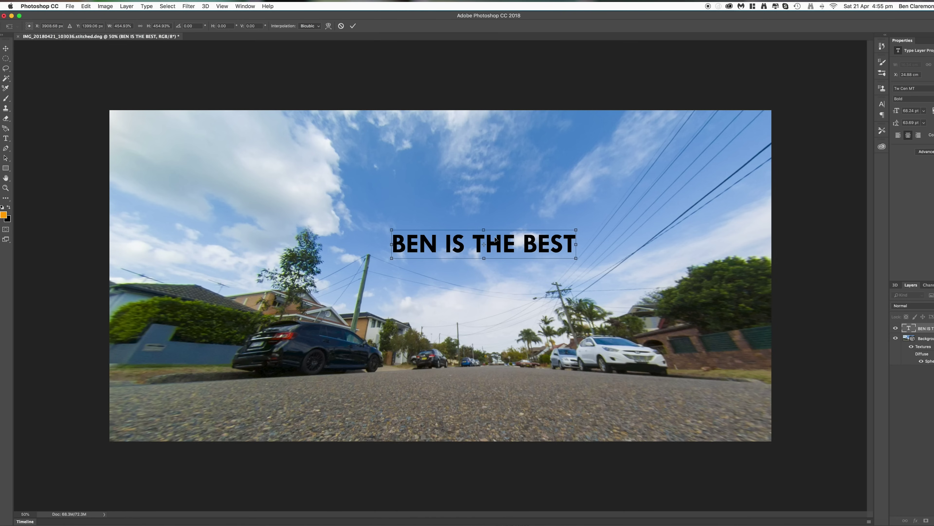
pyautogui.click(5, 50)
pyautogui.click(565, 175)
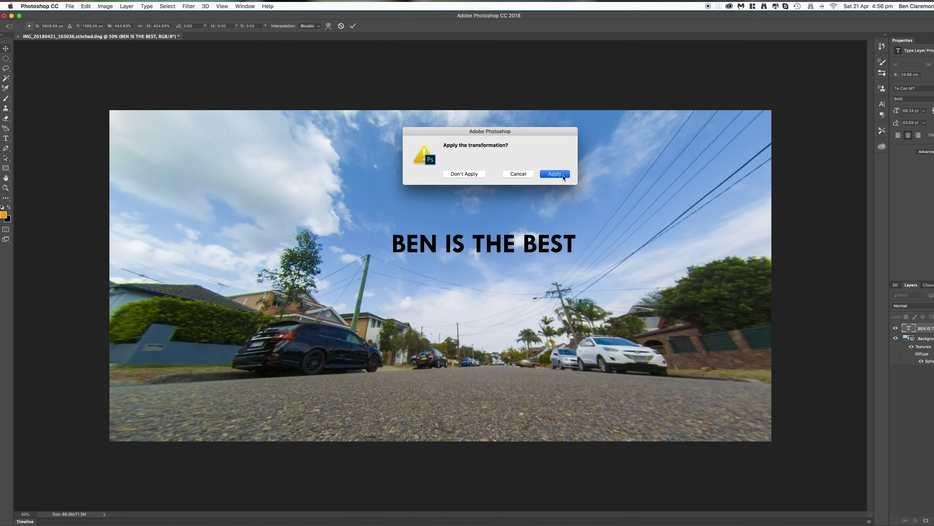
pyautogui.click(927, 338)
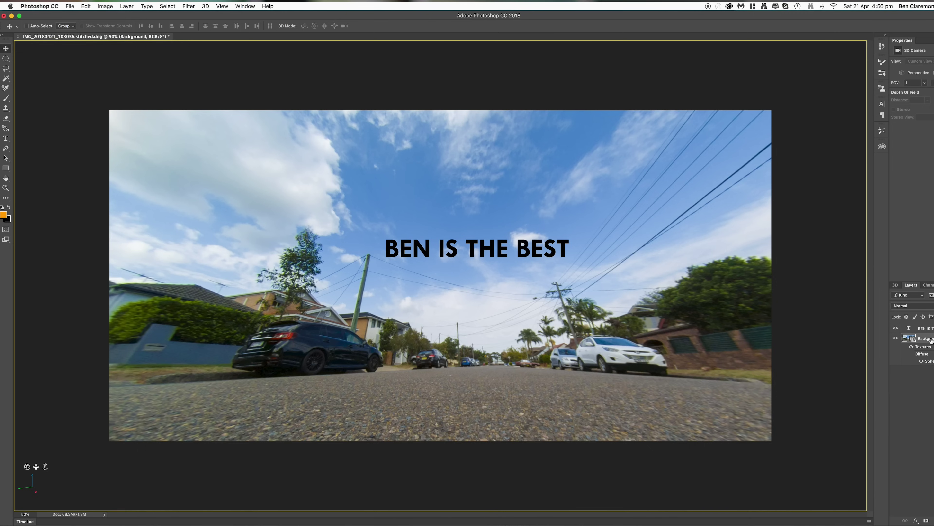
pyautogui.moveTo(732, 329); pyautogui.dragTo(419, 301)
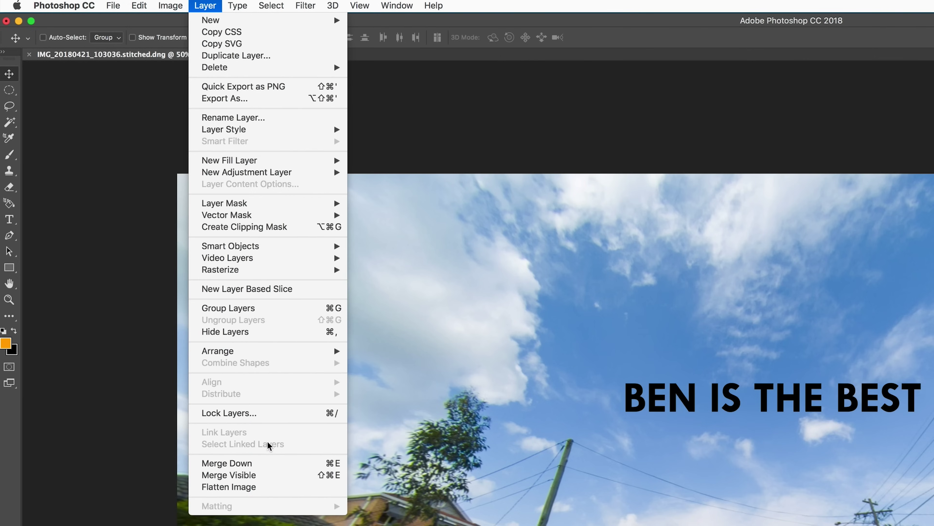
# Merge the text layer down into the panorama and orbit the view up to the sky.
pyautogui.click(253, 461)
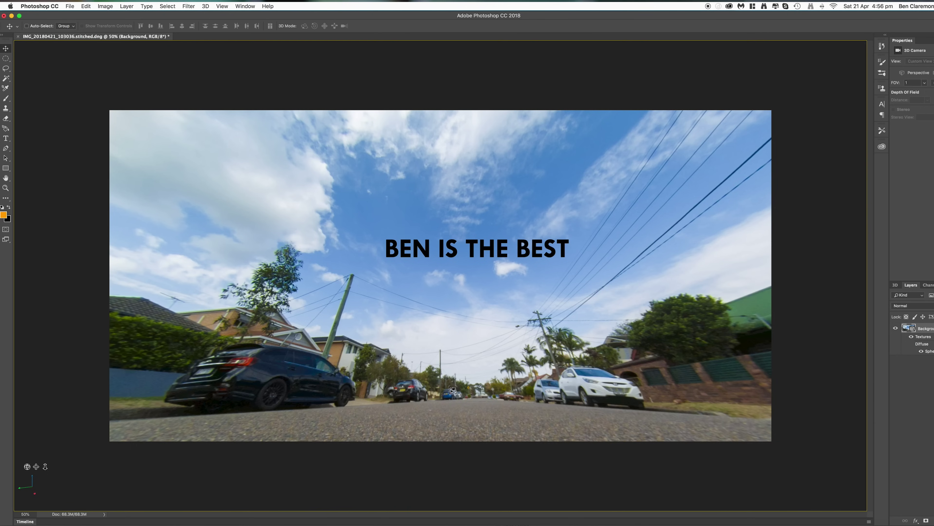
pyautogui.moveTo(455, 387); pyautogui.dragTo(412, 371)
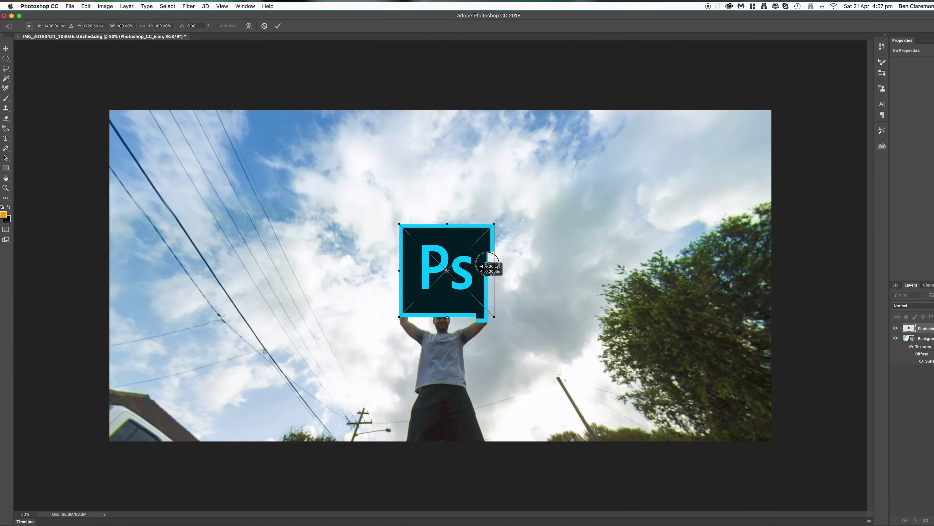
# Position the Ps logo above the man's hands at about 84% scale and apply the transform.
pyautogui.moveTo(488, 263); pyautogui.dragTo(491, 254)
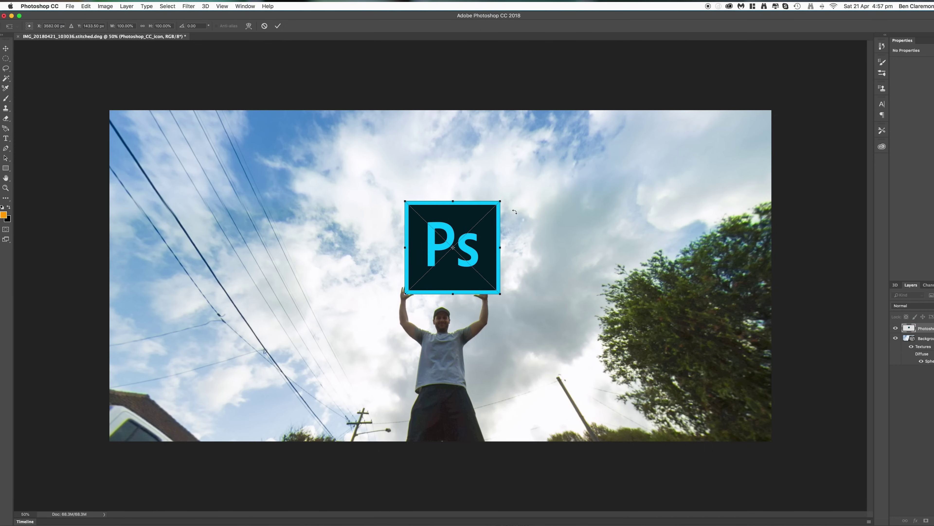
pyautogui.moveTo(499, 200); pyautogui.dragTo(485, 216)
pyautogui.press('v')
pyautogui.click(555, 174)
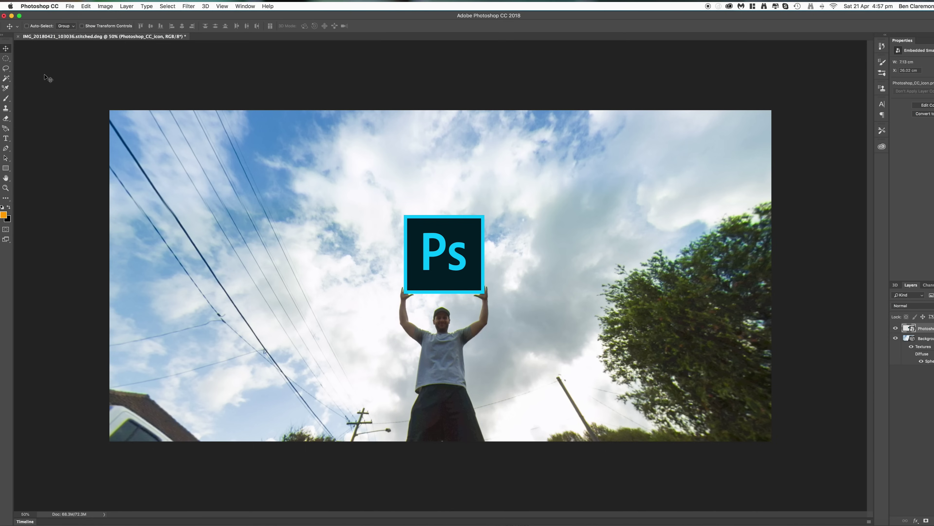
pyautogui.click(925, 339)
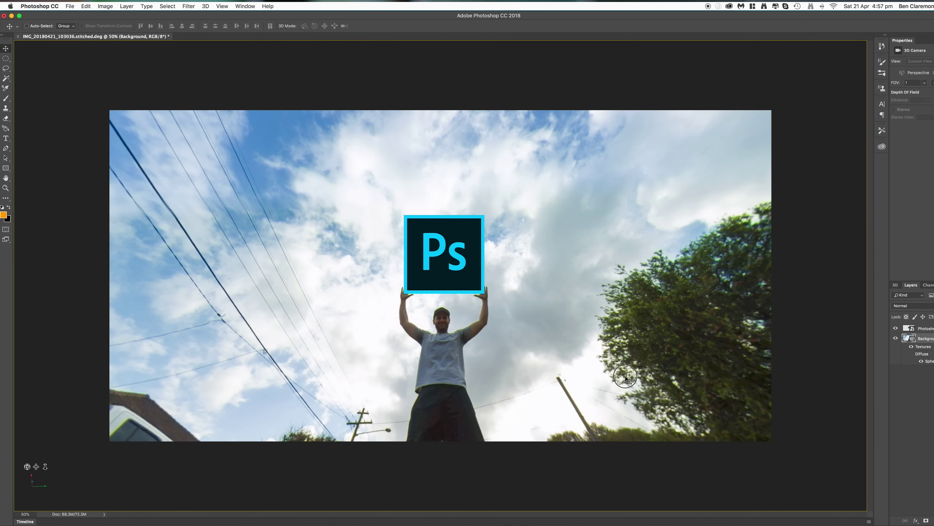
pyautogui.moveTo(625, 376)
pyautogui.mouseDown()
pyautogui.moveTo(599, 302)
pyautogui.moveTo(639, 371)
pyautogui.moveTo(624, 379)
pyautogui.mouseUp()
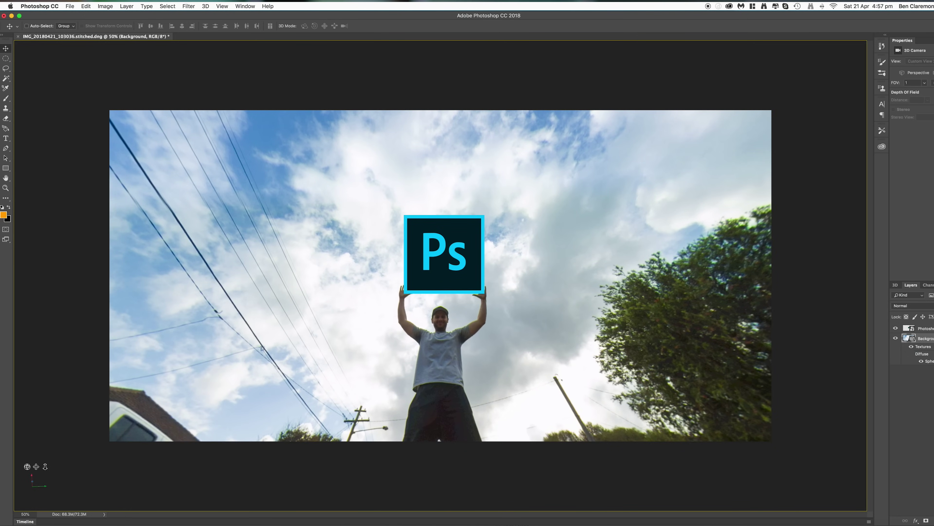
# Merge the Photoshop_CC_icon layer down into the panorama and orbit to check it.
pyautogui.click(931, 329)
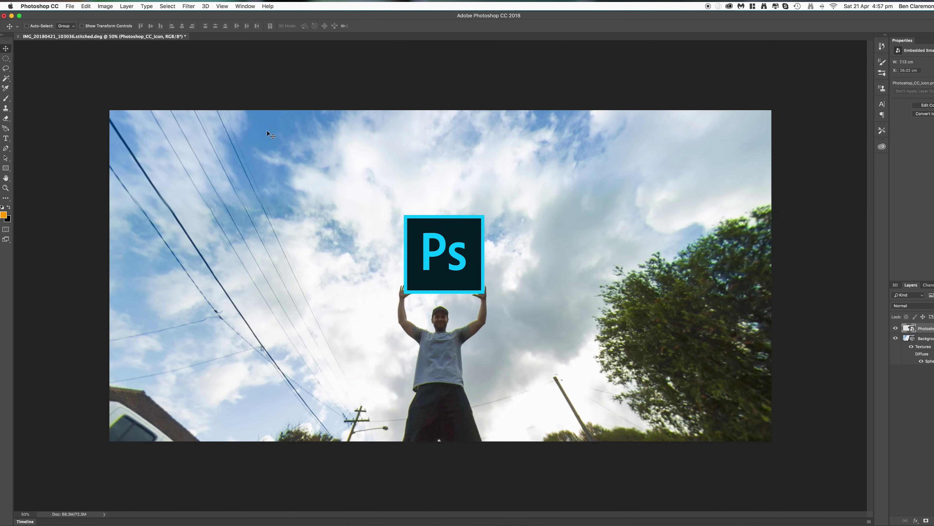
pyautogui.click(127, 5)
pyautogui.moveTo(144, 132)
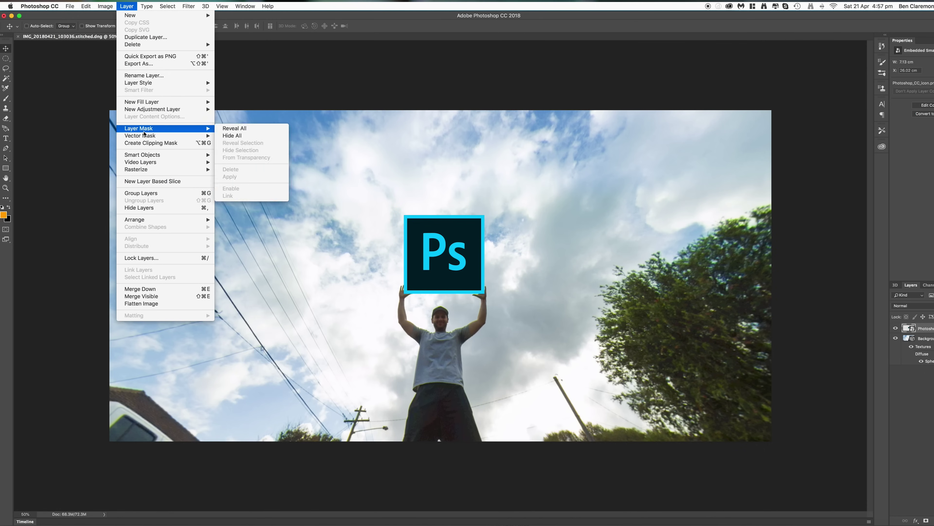
pyautogui.click(149, 289)
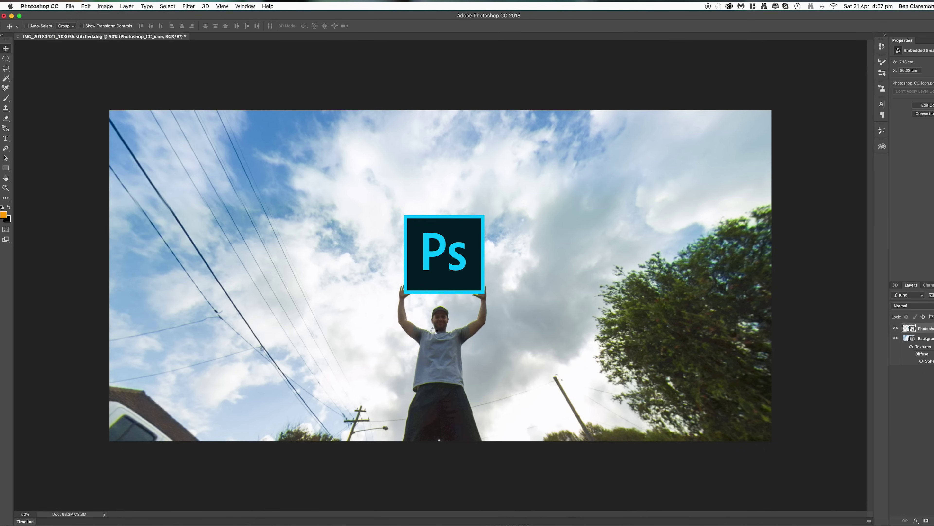
pyautogui.moveTo(433, 330); pyautogui.dragTo(355, 224)
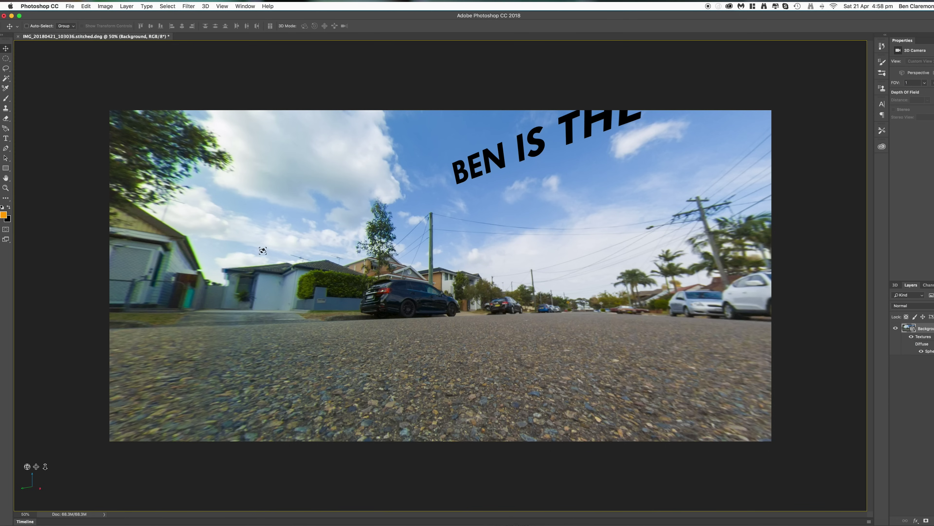
# Erase small white patches on the parked cars' wheels, then orbit toward the man holding the sign.
pyautogui.click(5, 118)
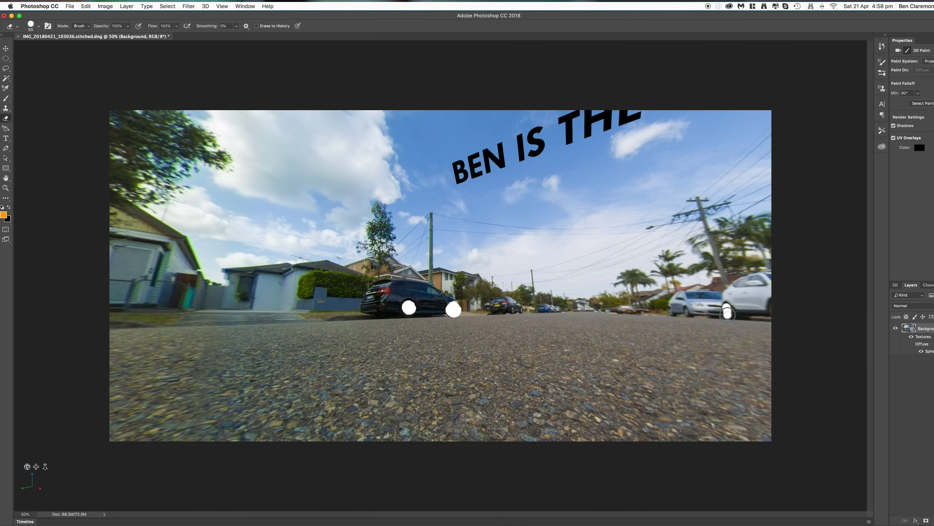
pyautogui.click(9, 47)
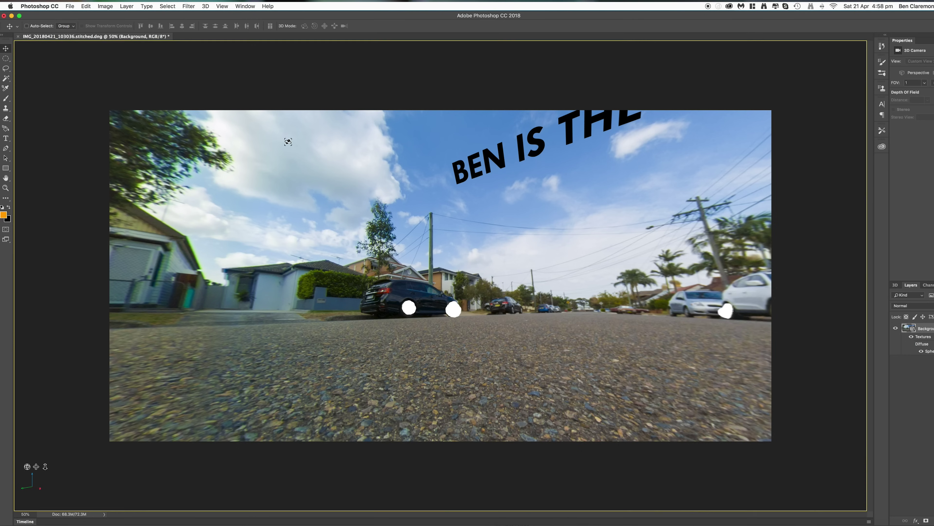
pyautogui.moveTo(288, 142); pyautogui.dragTo(734, 288)
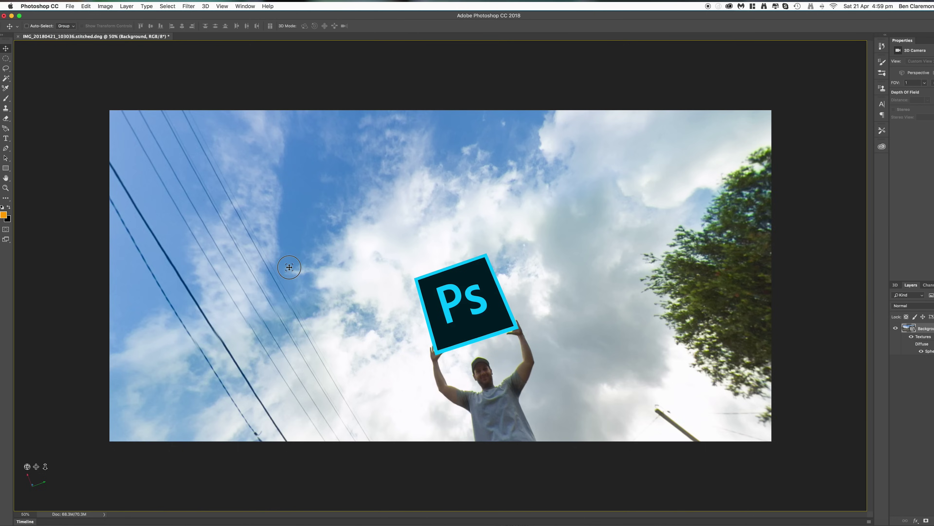
pyautogui.moveTo(352, 398); pyautogui.dragTo(115, 198)
# Brush an orange splash beside the man's legs, then orbit across the street to review it.
pyautogui.click(6, 98)
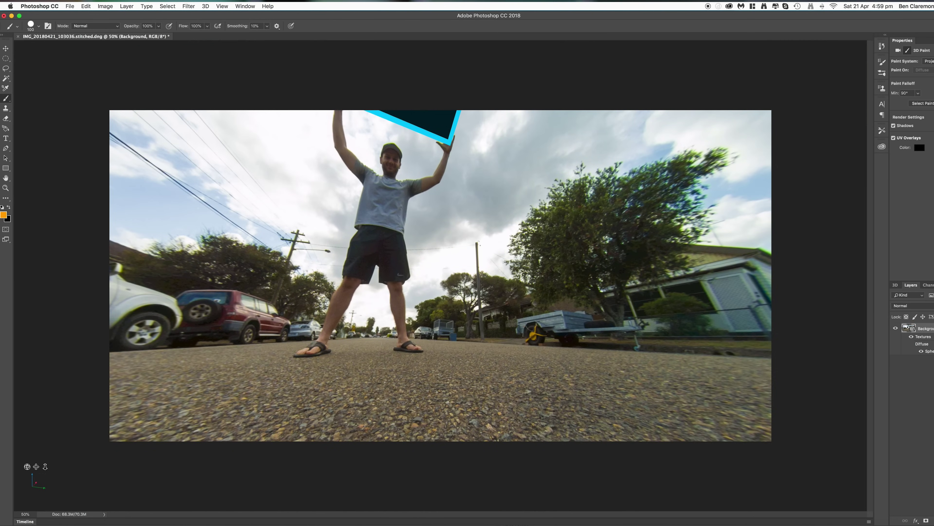
pyautogui.moveTo(410, 246)
pyautogui.mouseDown()
pyautogui.moveTo(470, 297)
pyautogui.moveTo(460, 296)
pyautogui.mouseUp()
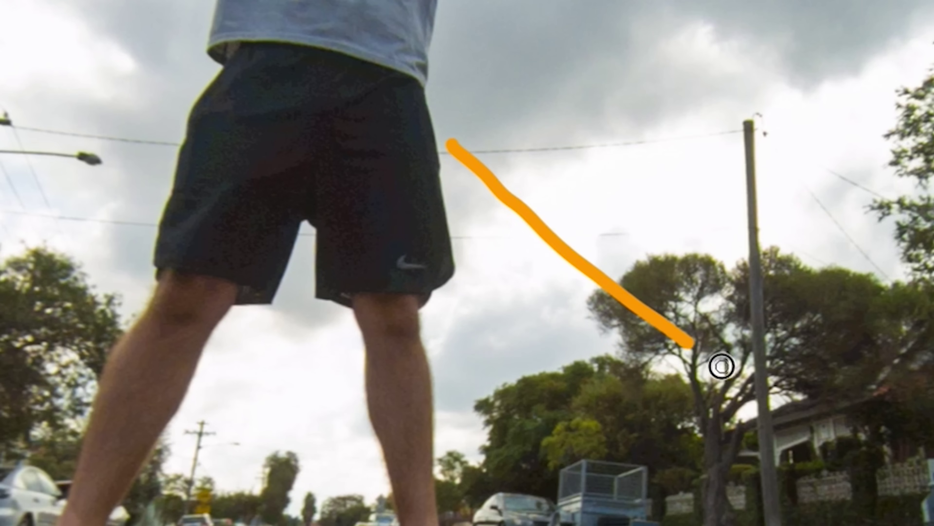
pyautogui.moveTo(641, 350)
pyautogui.mouseDown()
pyautogui.moveTo(594, 344)
pyautogui.moveTo(532, 315)
pyautogui.moveTo(486, 247)
pyautogui.moveTo(491, 184)
pyautogui.moveTo(542, 215)
pyautogui.mouseUp()
pyautogui.press('v')
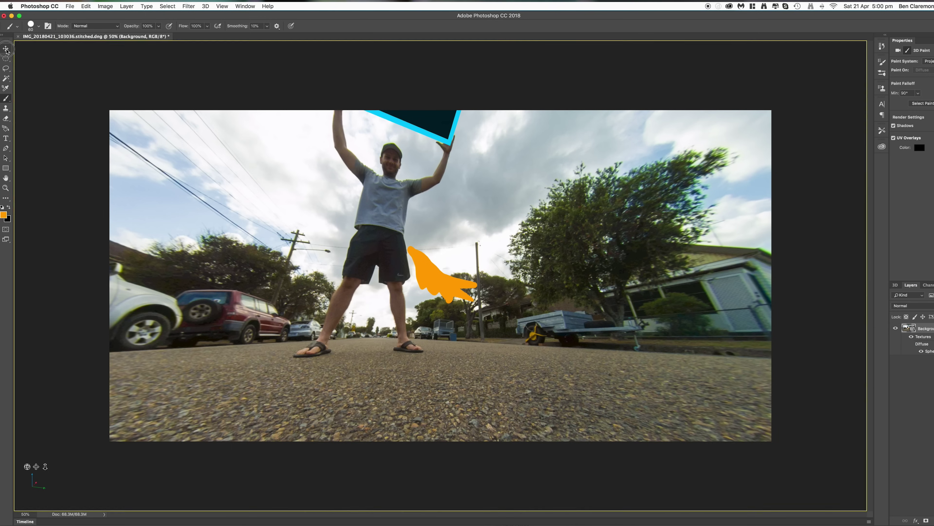
pyautogui.moveTo(371, 254)
pyautogui.mouseDown()
pyautogui.moveTo(409, 259)
pyautogui.moveTo(381, 225)
pyautogui.moveTo(265, 234)
pyautogui.moveTo(306, 307)
pyautogui.moveTo(434, 282)
pyautogui.mouseUp()
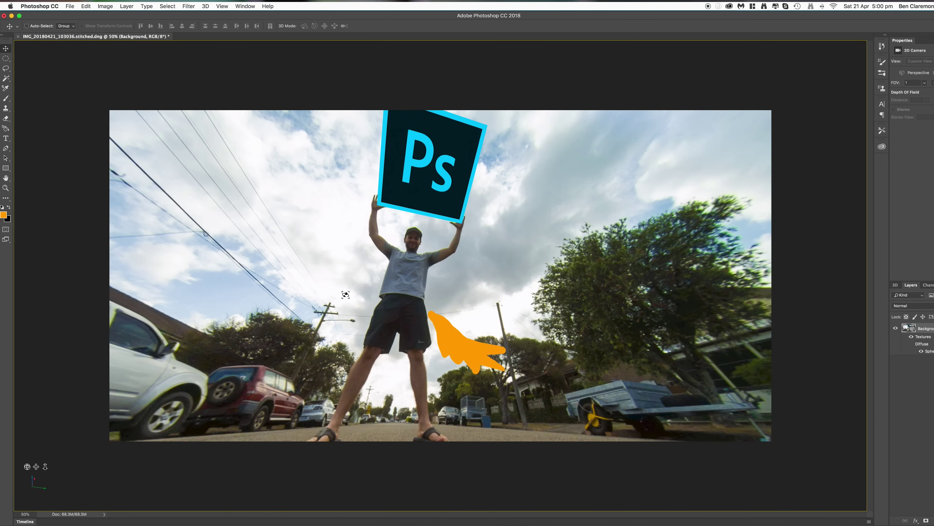
pyautogui.moveTo(345, 294); pyautogui.dragTo(283, 314)
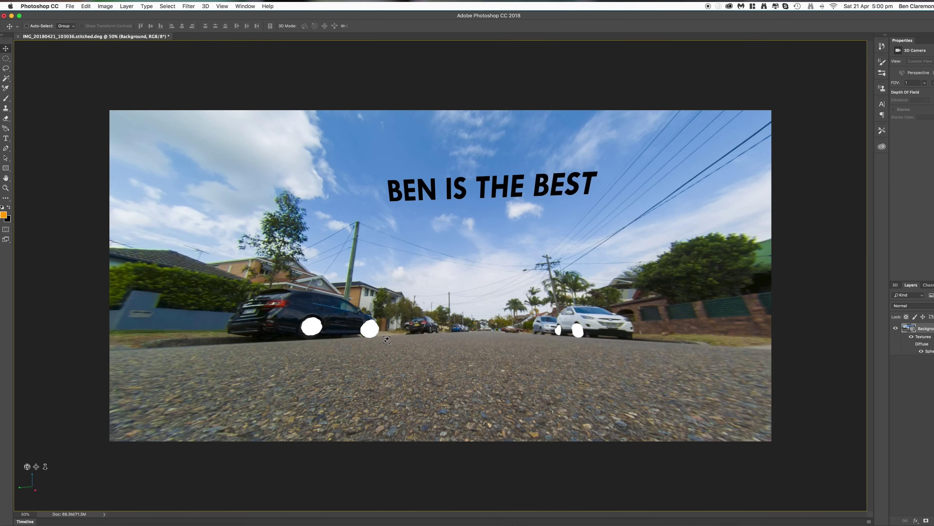
# Open the SphericalMap texture as flat Layer 0.psb, inspect it, then close it and save.
pyautogui.moveTo(413, 328); pyautogui.dragTo(452, 390)
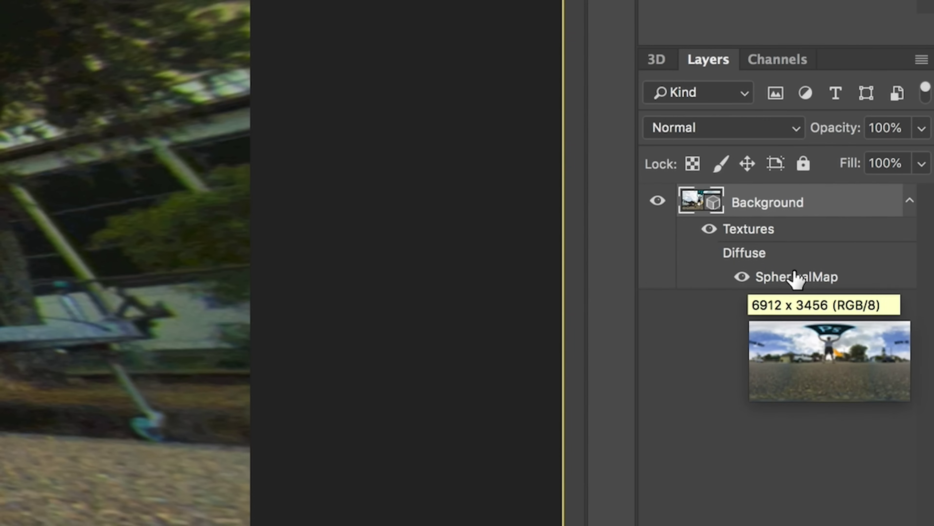
pyautogui.doubleClick(790, 283)
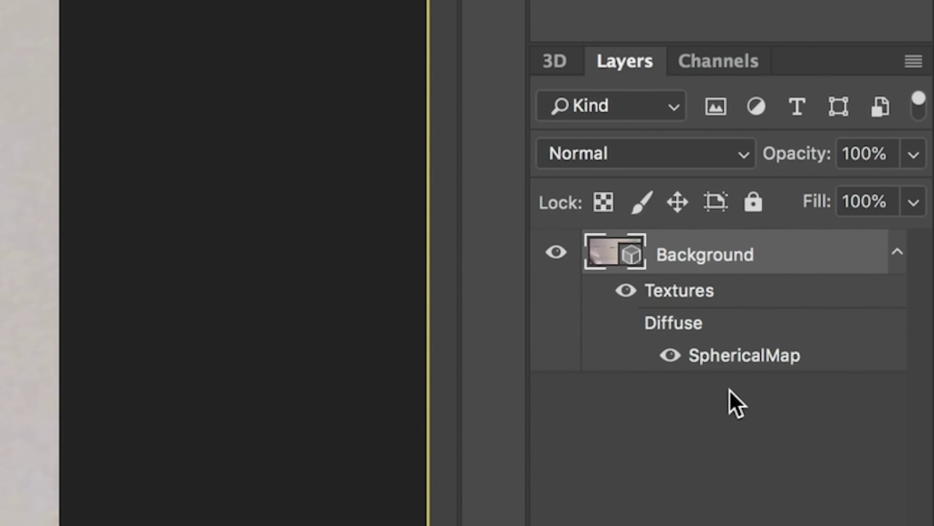
pyautogui.doubleClick(825, 356)
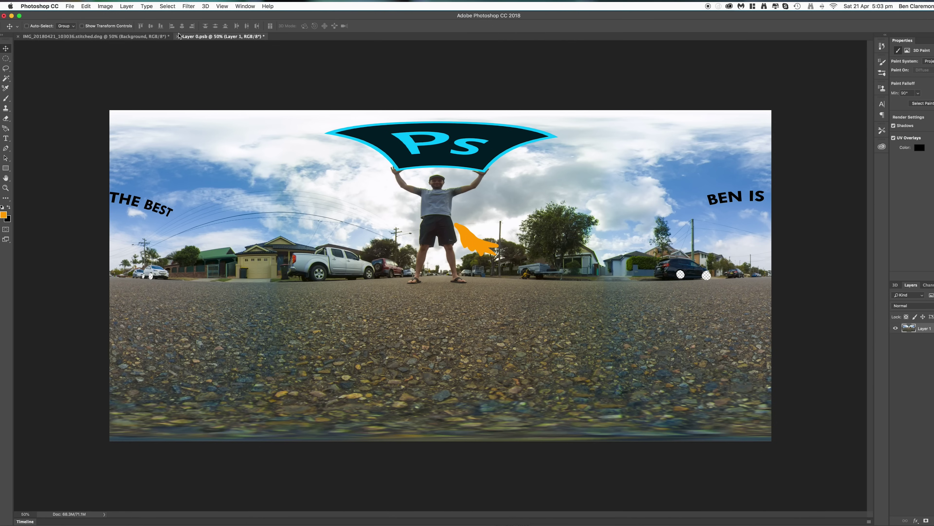
pyautogui.click(177, 37)
pyautogui.click(557, 176)
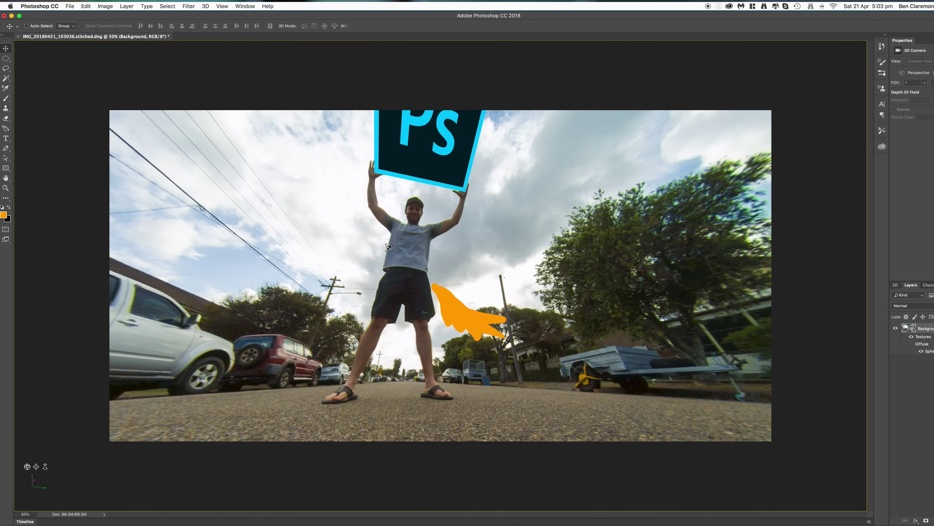
# Choose 3D > Spherical Panorama > Export Panorama, bringing up the save dialog for Layer 01 copy.jpg.
pyautogui.moveTo(389, 247); pyautogui.dragTo(224, 143)
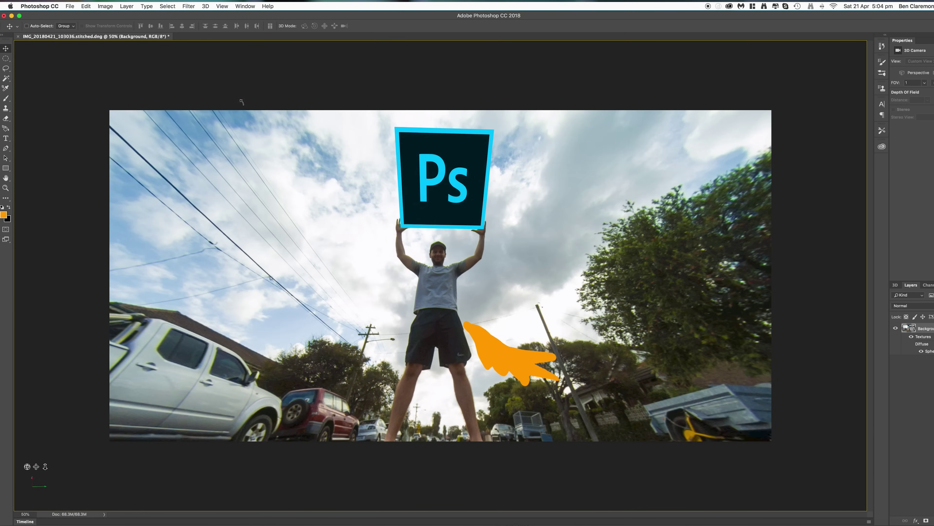
pyautogui.click(67, 5)
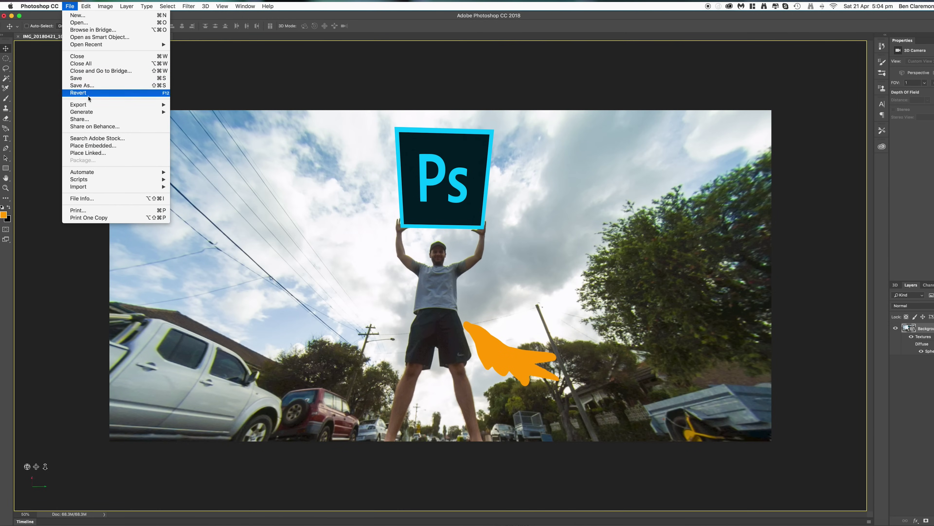
pyautogui.click(120, 116)
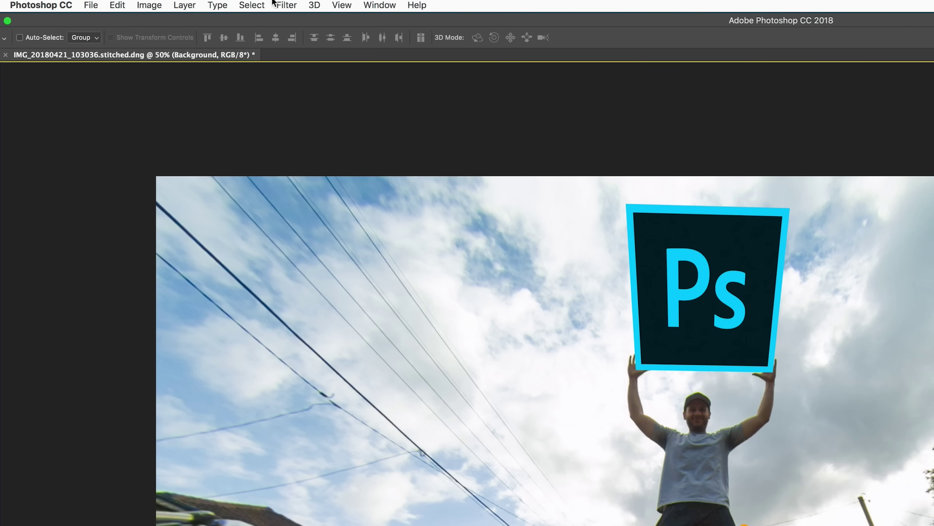
pyautogui.click(205, 5)
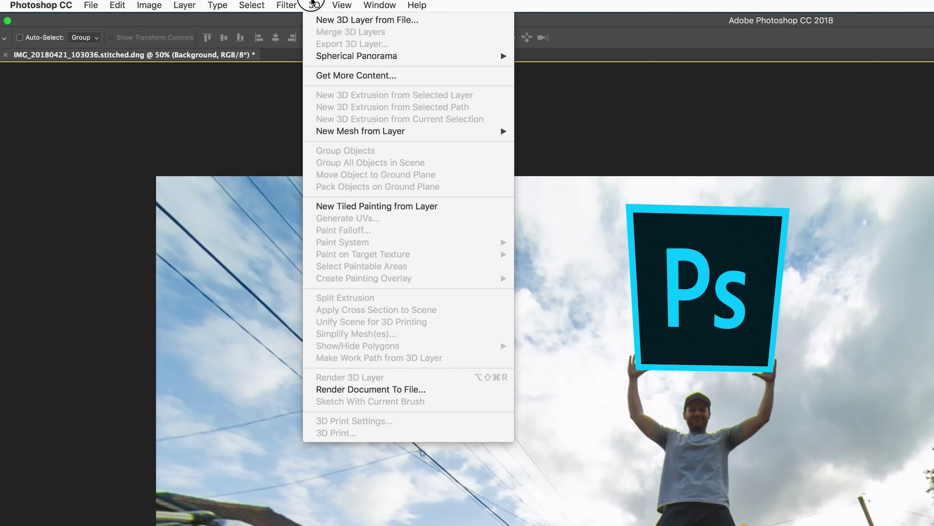
pyautogui.moveTo(366, 58)
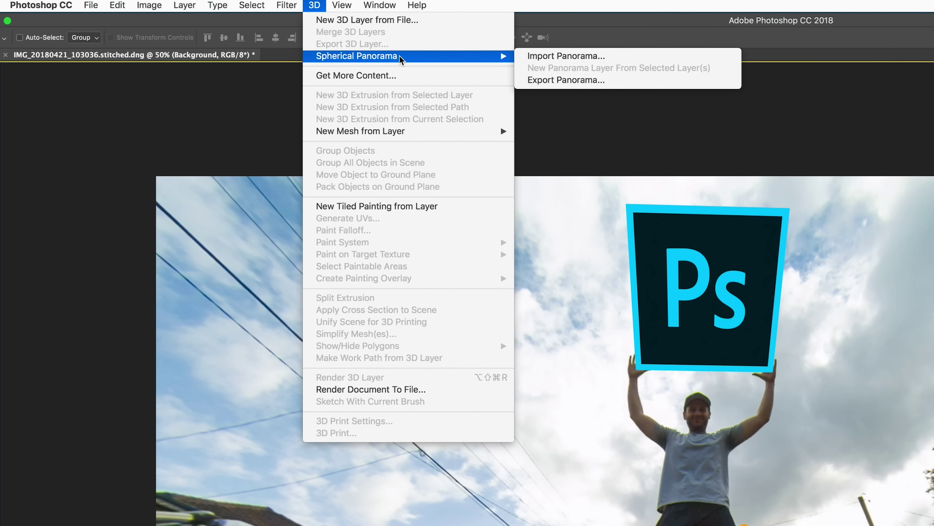
pyautogui.click(556, 81)
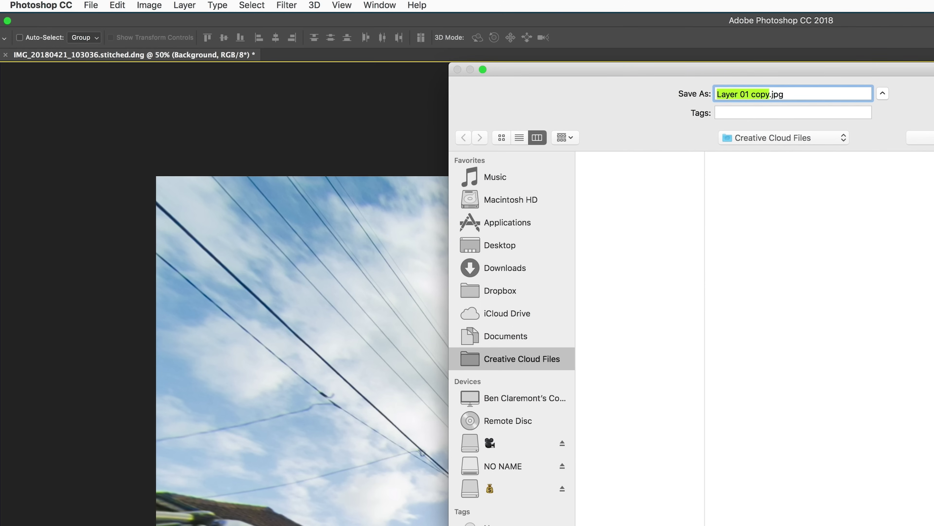